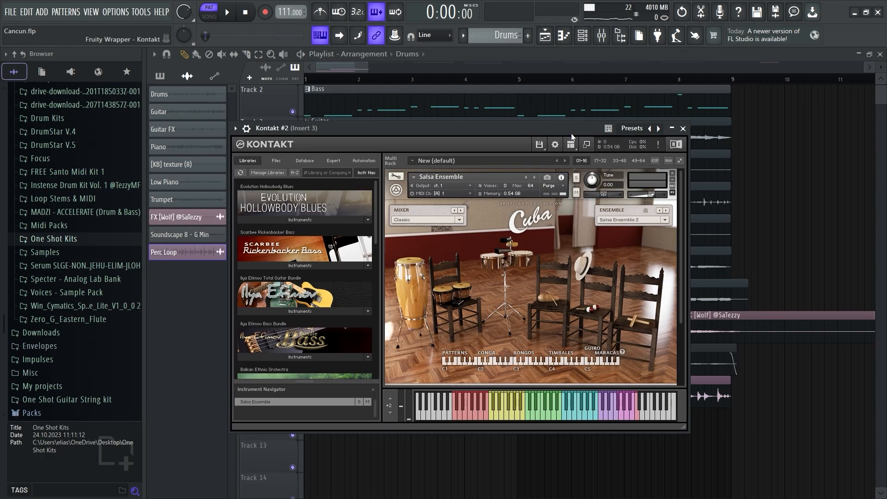
pyautogui.moveTo(571, 133); pyautogui.dragTo(565, 116)
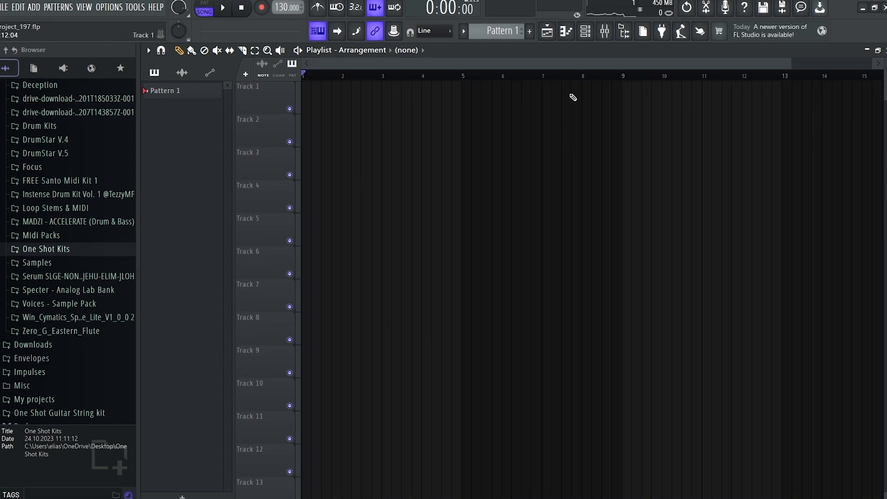
pyautogui.click(565, 31)
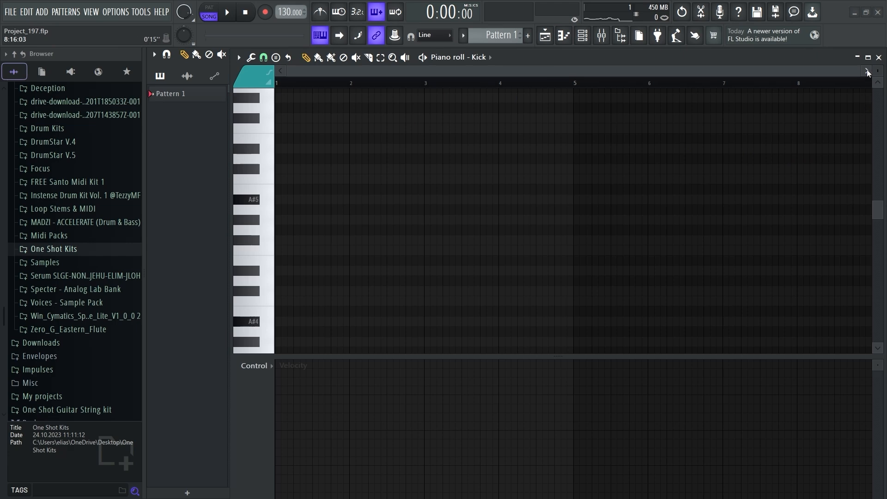
pyautogui.click(871, 61)
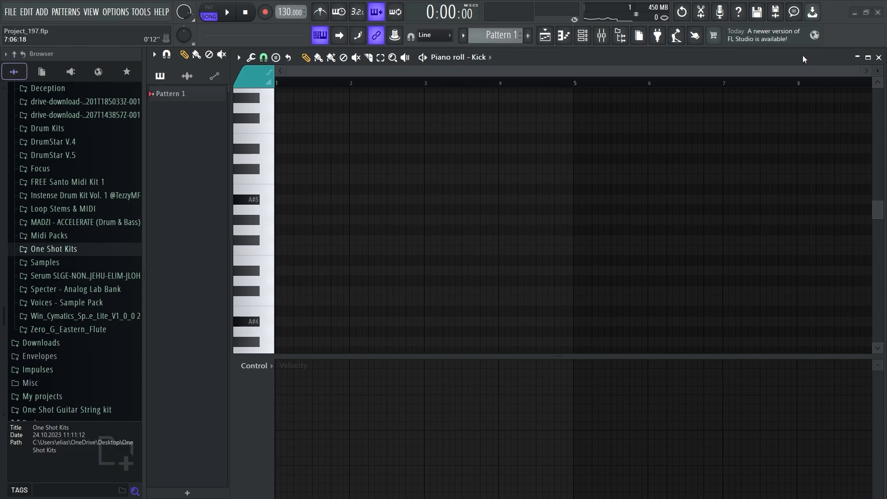
pyautogui.moveTo(803, 56); pyautogui.dragTo(680, 68)
pyautogui.moveTo(447, 357); pyautogui.dragTo(446, 368)
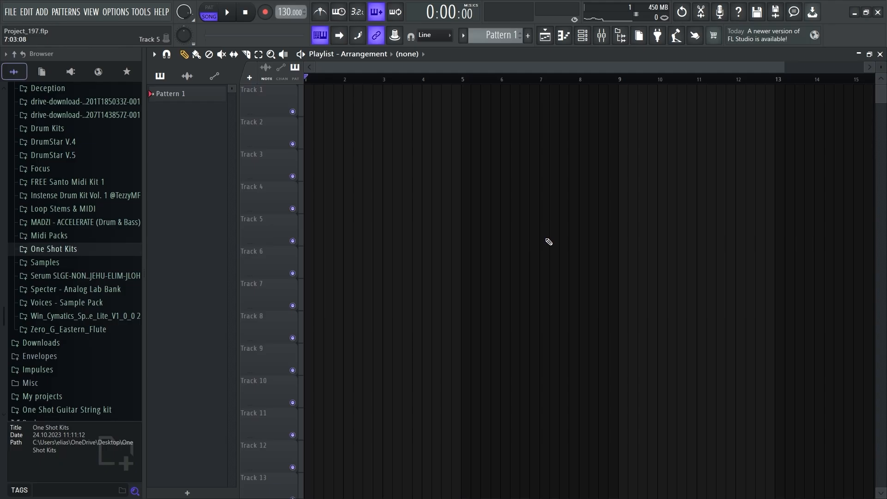
pyautogui.press('F9')
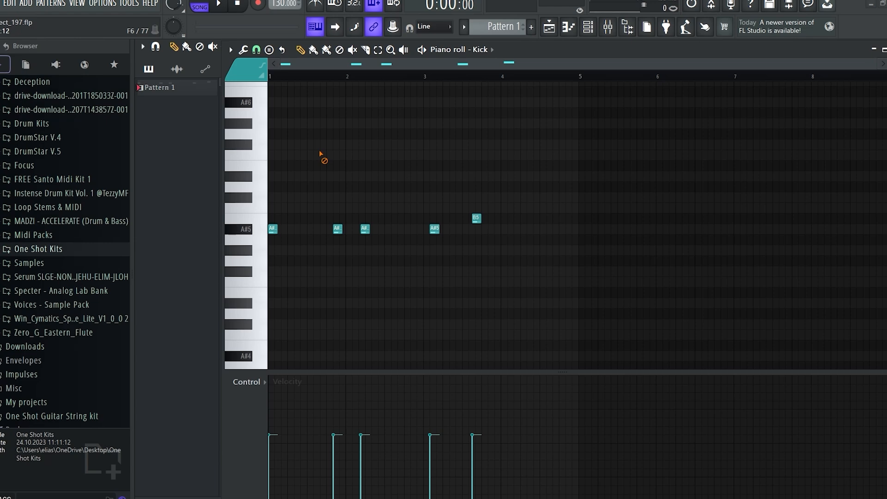
# Step: Try out notes from the typing keyboard and select all five notes of the Kick pattern in the piano roll
pyautogui.press('t')
pyautogui.press('y')
pyautogui.press('p')
pyautogui.press('n')
pyautogui.press('p')
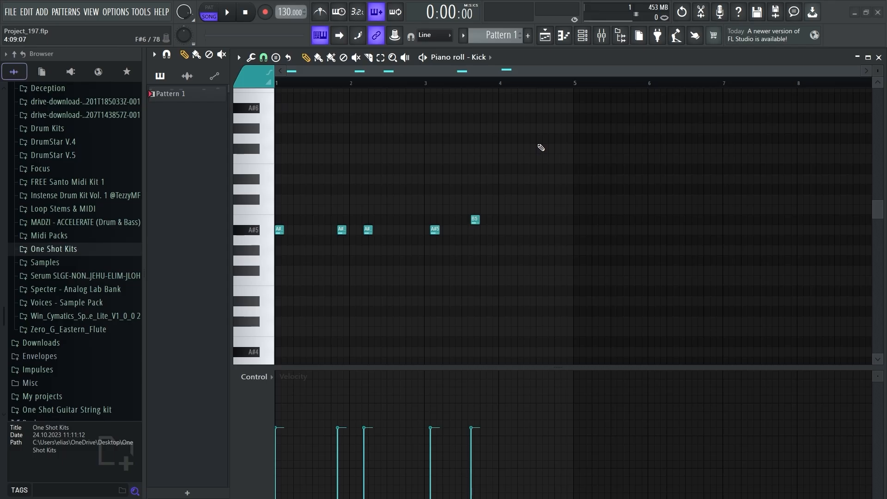
pyautogui.moveTo(538, 147); pyautogui.dragTo(176, 327)
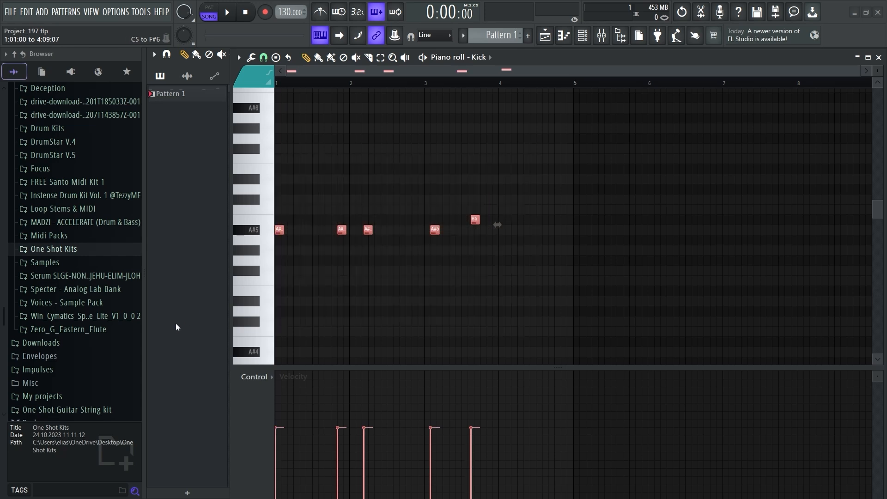
pyautogui.moveTo(433, 230); pyautogui.dragTo(731, 222)
pyautogui.keyDown('ctrl'); pyautogui.click(684, 182); pyautogui.keyUp('ctrl')
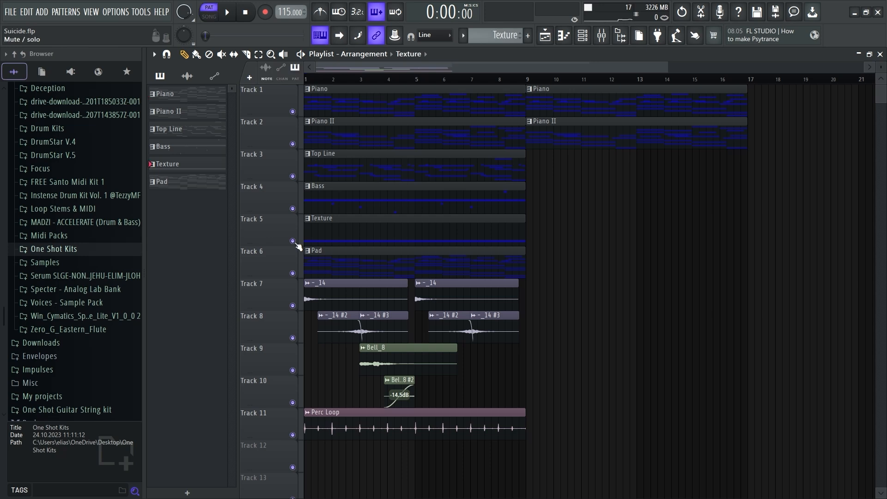
# Step: Mute the Texture track and the Perc Loop track and play the arrangement without them
pyautogui.click(293, 241)
pyautogui.click(292, 435)
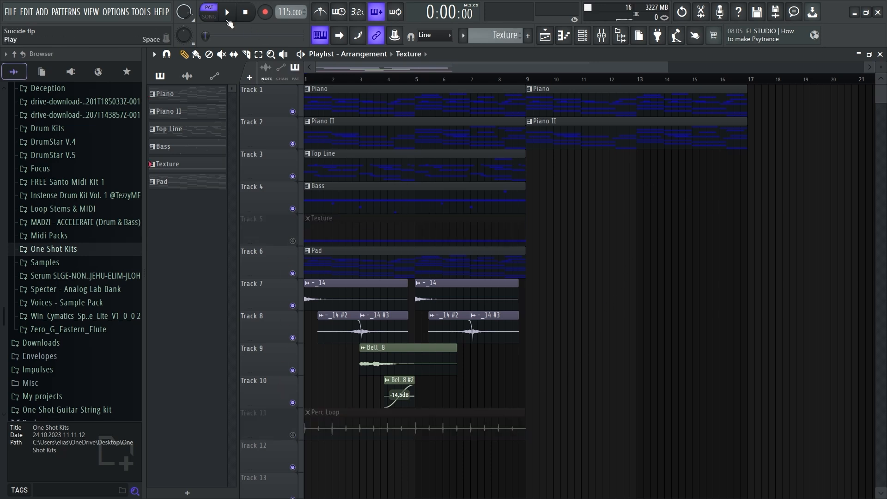
pyautogui.click(227, 21)
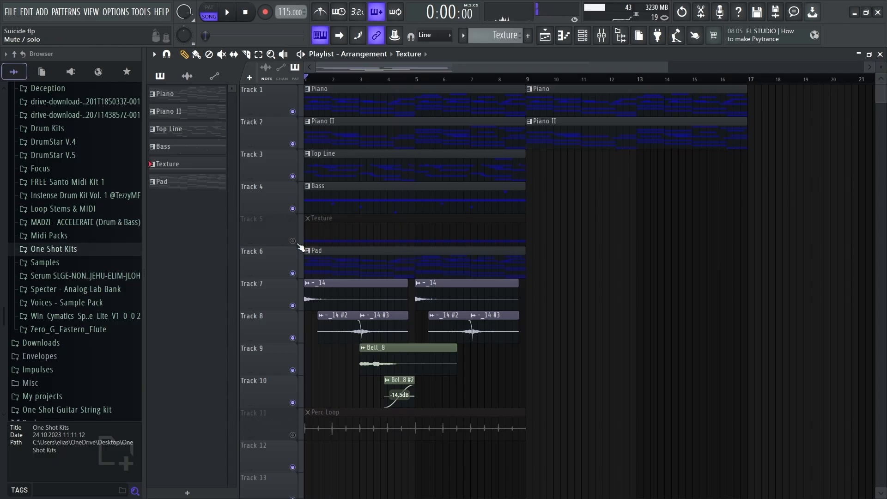
# Step: Unmute the Texture and Perc Loop tracks and play the full arrangement for comparison
pyautogui.click(292, 240)
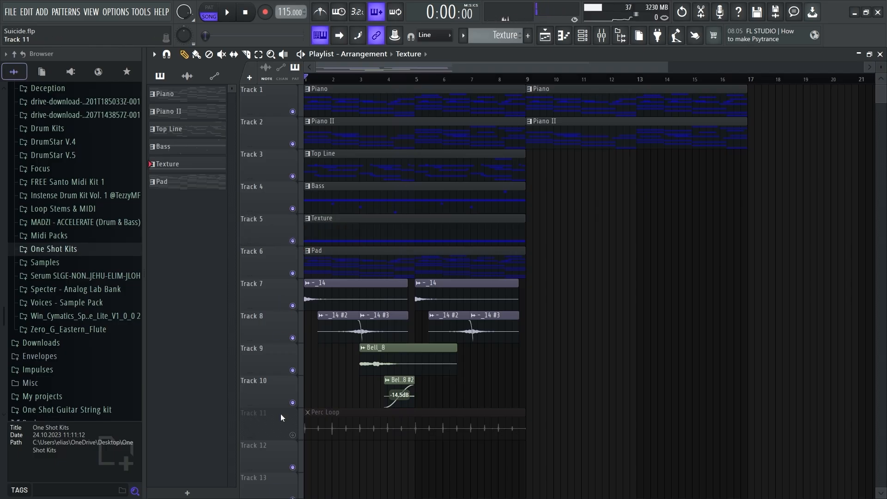
pyautogui.press('space')
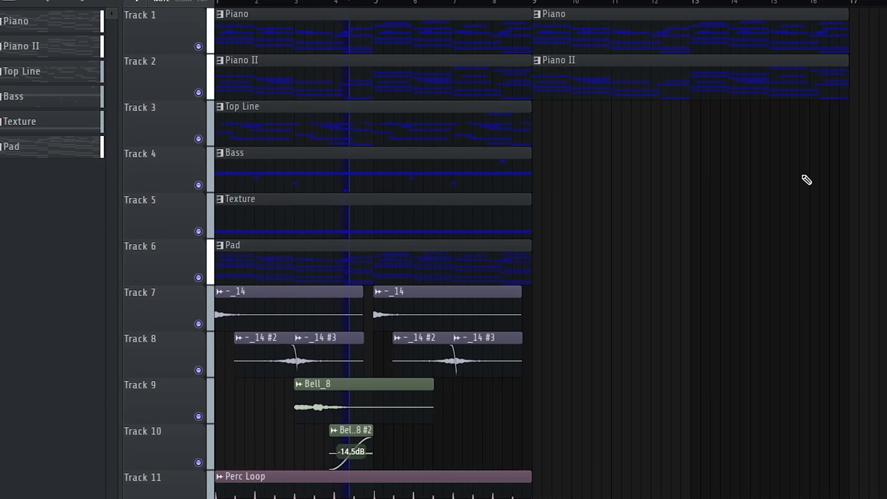
pyautogui.press('space')
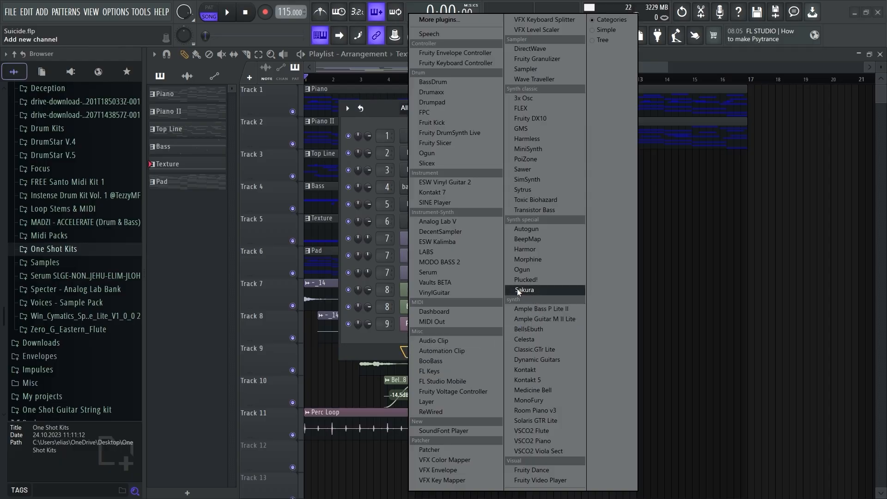
# Step: Add a Sakura channel and try its Atmosphere presets ATM MotherShip FG, ATM Night Terrors FG, ATM Zombies FG and ATM Marching Steel FG
pyautogui.click(513, 290)
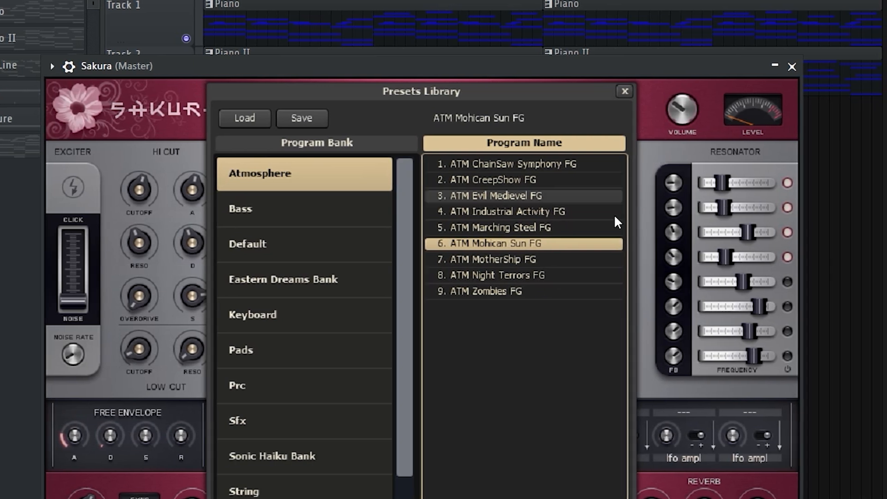
pyautogui.click(550, 262)
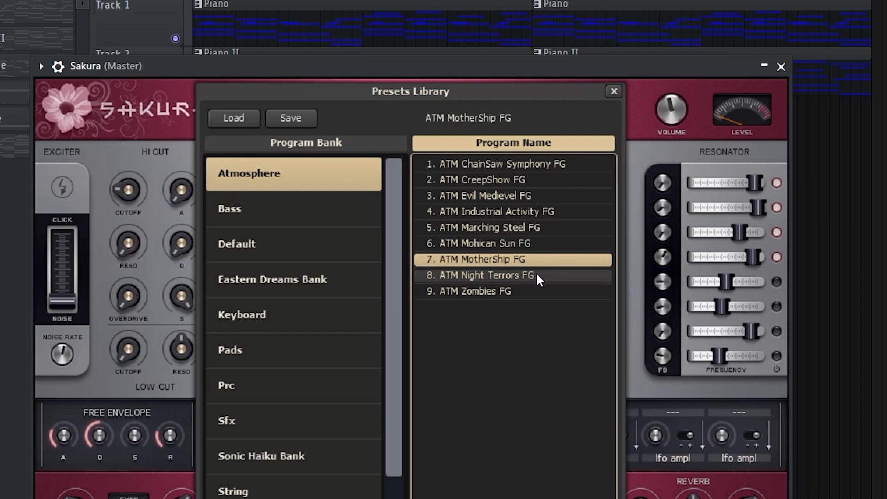
pyautogui.click(532, 275)
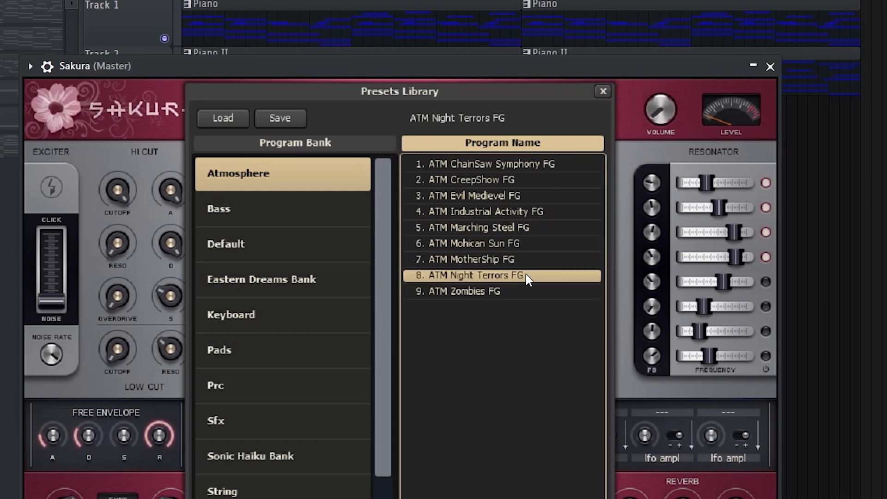
pyautogui.click(508, 292)
pyautogui.click(506, 228)
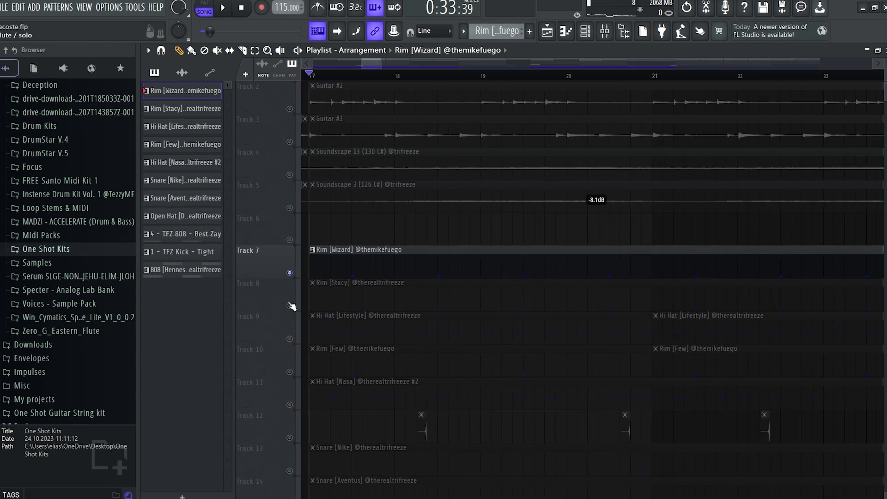
# Step: Audition the layered Rim [Few], Rim [Wizard] and Rim [Stacy] tracks in playback, and play the Hi Hat [Lifestyle] track soloed
pyautogui.click(290, 305)
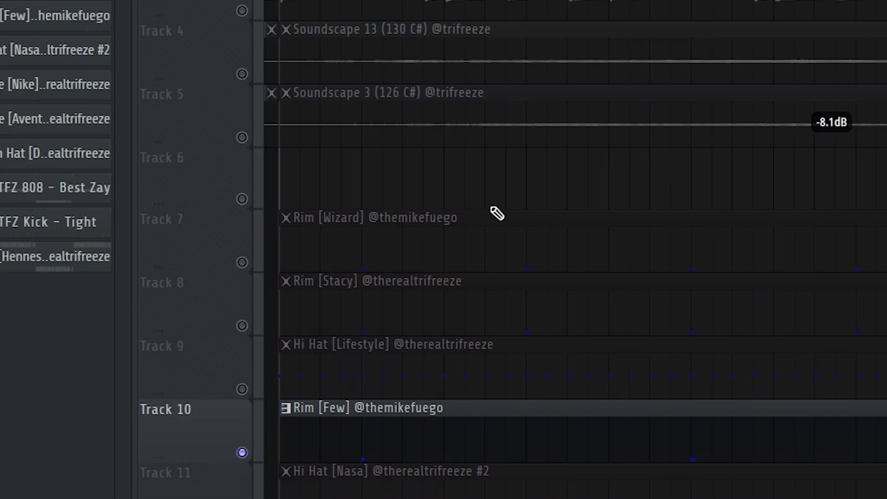
pyautogui.press('space')
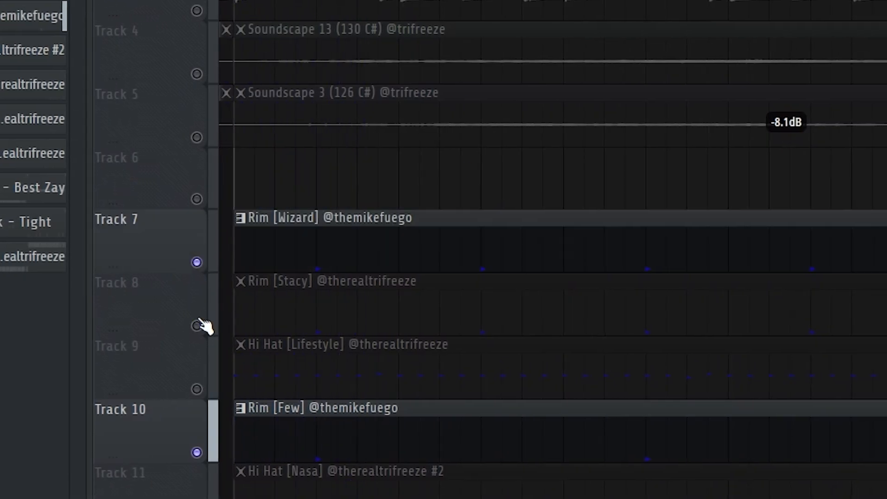
pyautogui.click(197, 325)
pyautogui.press('space')
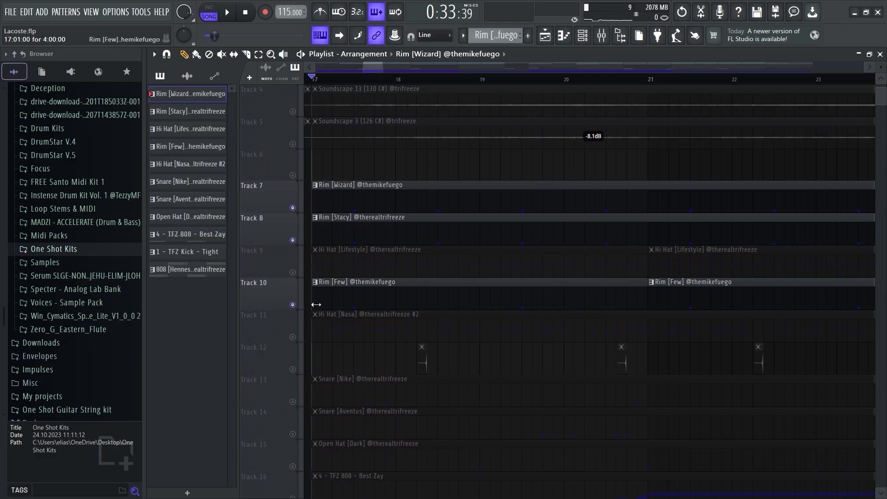
pyautogui.click(293, 306)
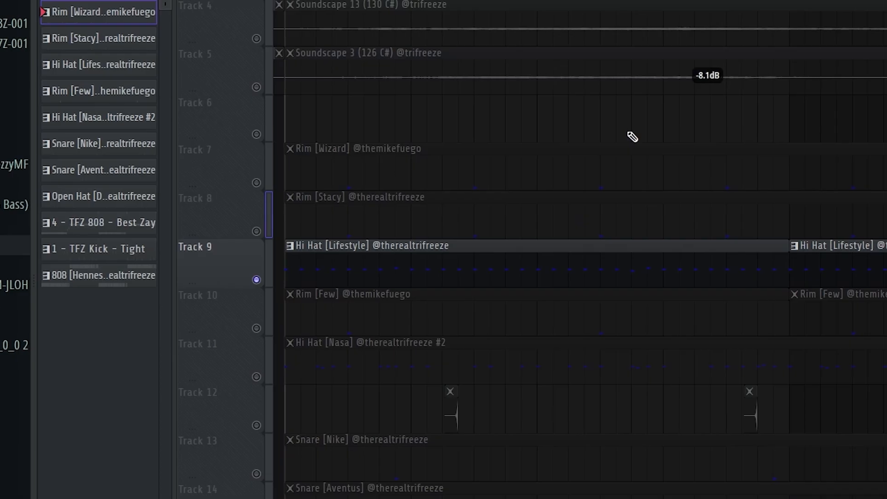
pyautogui.press('space')
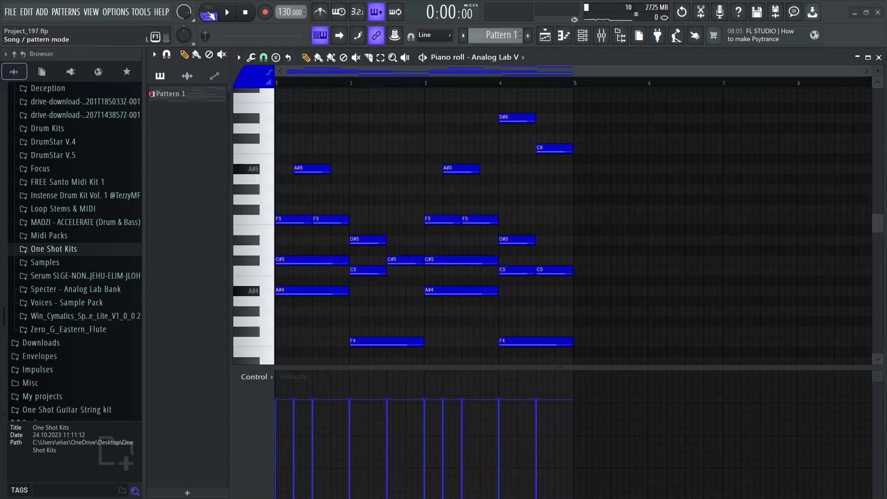
# Step: Play the Analog Lab V melody in pattern mode, check the HalfTime-64bit effect on mixer Insert 1, and play the melody again
pyautogui.press('space')
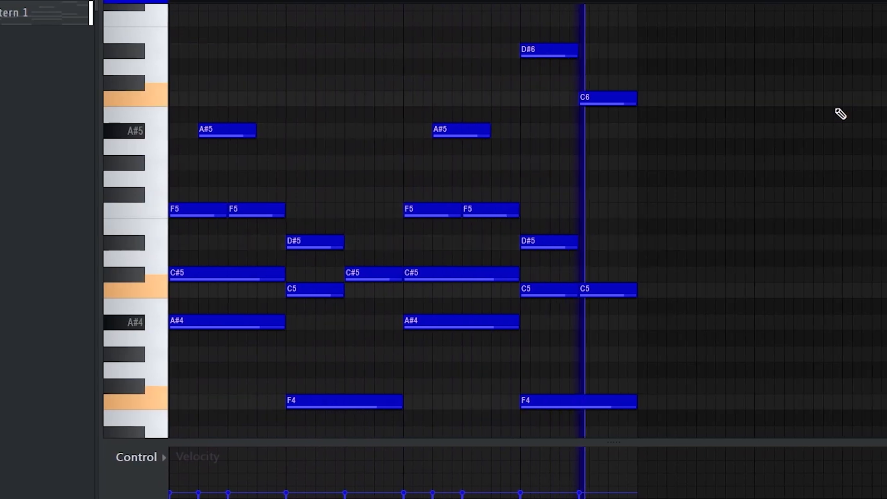
pyautogui.press('space')
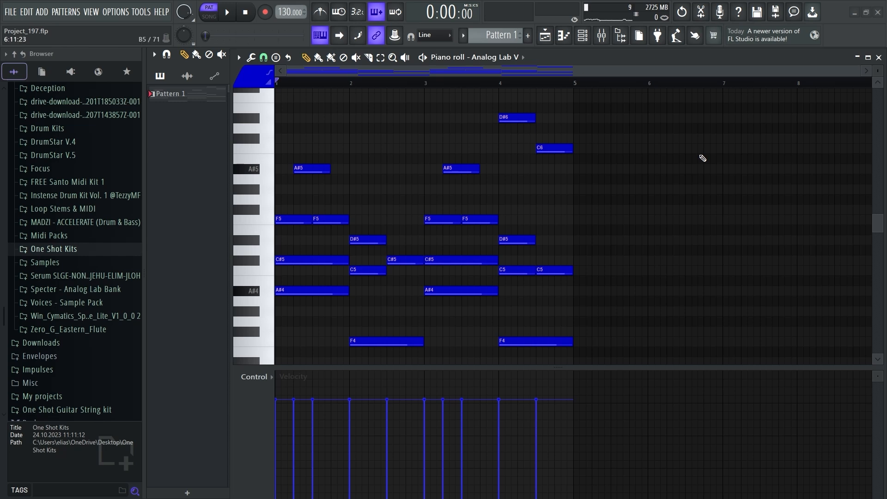
pyautogui.press('F9')
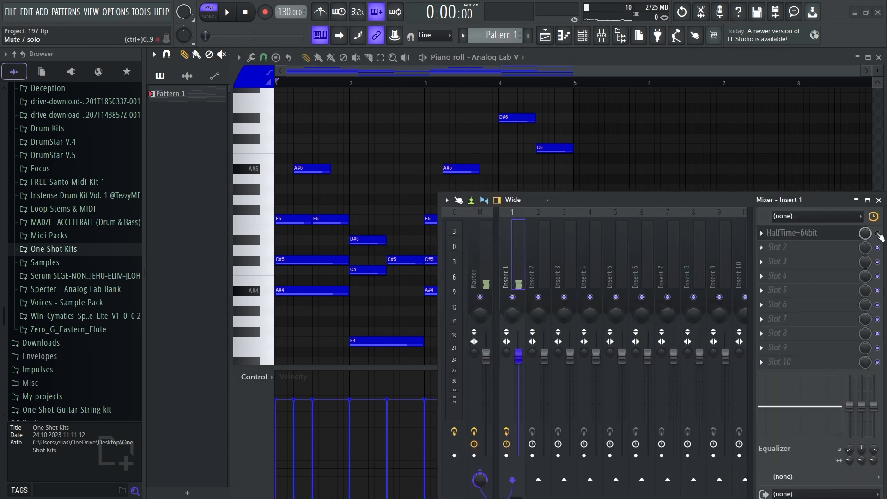
pyautogui.click(878, 200)
pyautogui.press('space')
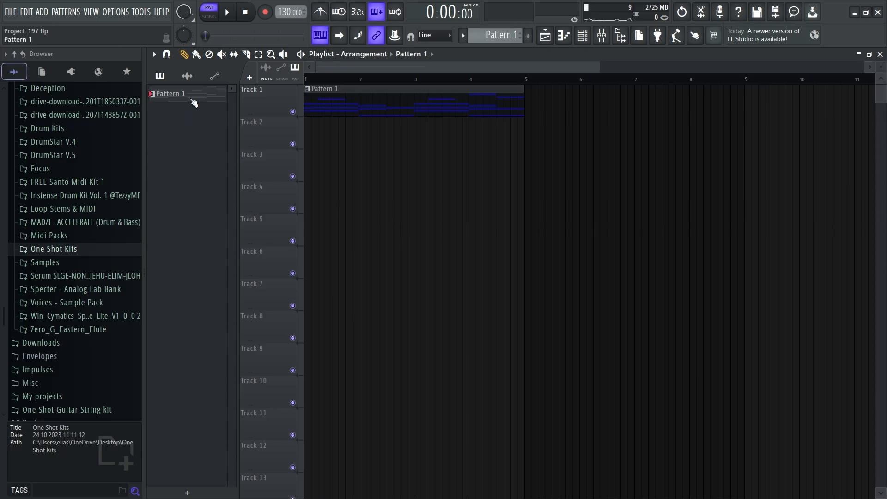
# Step: Render Pattern 1 to an audio clip in the playlist
pyautogui.rightClick(193, 102)
pyautogui.click(227, 305)
pyautogui.press('Return')
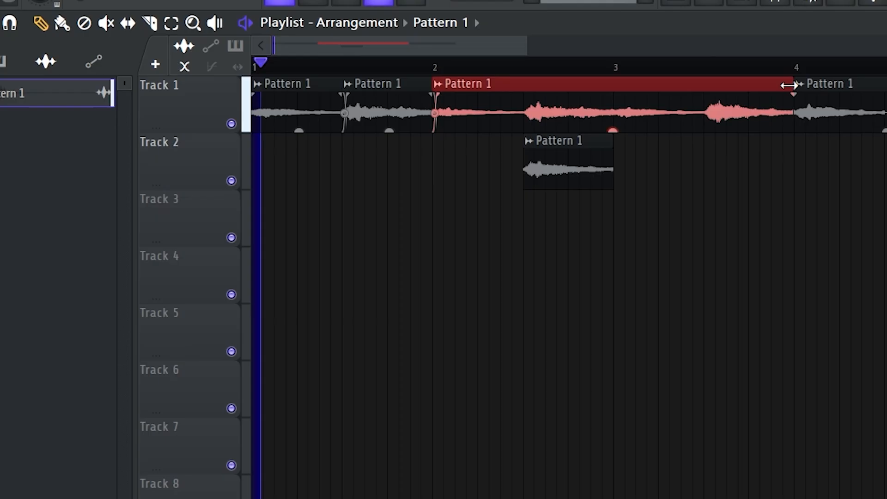
# Step: Shorten the audio slice at bar 2 to half a bar and place the bar 4 slice directly behind it, removing the Track 2 slice
pyautogui.moveTo(613, 89); pyautogui.dragTo(461, 131)
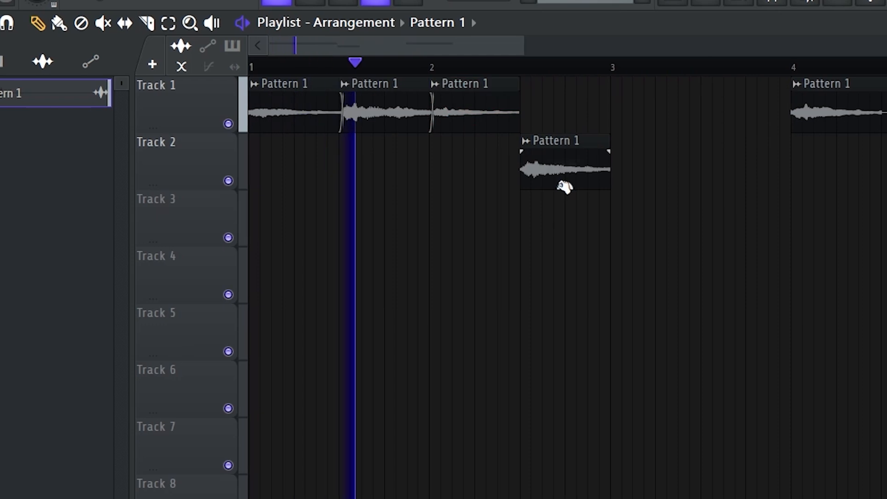
pyautogui.rightClick(485, 145)
pyautogui.moveTo(781, 107); pyautogui.dragTo(545, 121)
# Step: Crossfade the third and fourth slices on Track 1 and trim the fourth slice to end at bar 3
pyautogui.moveTo(569, 79); pyautogui.dragTo(178, 198)
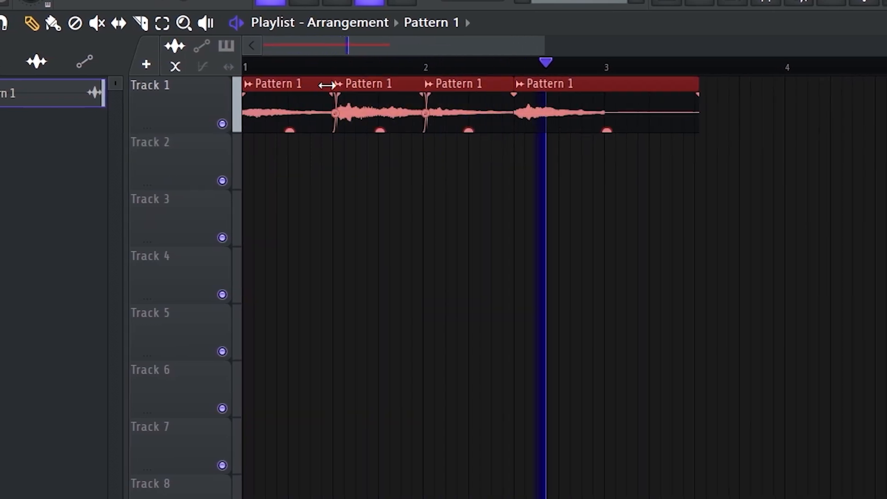
pyautogui.keyDown('ctrl'); pyautogui.click(572, 205); pyautogui.keyUp('ctrl')
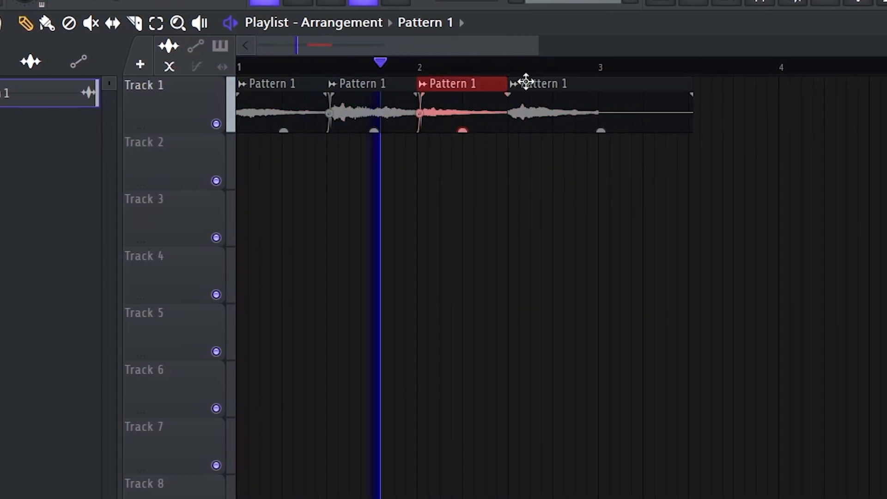
pyautogui.moveTo(504, 82); pyautogui.dragTo(507, 87)
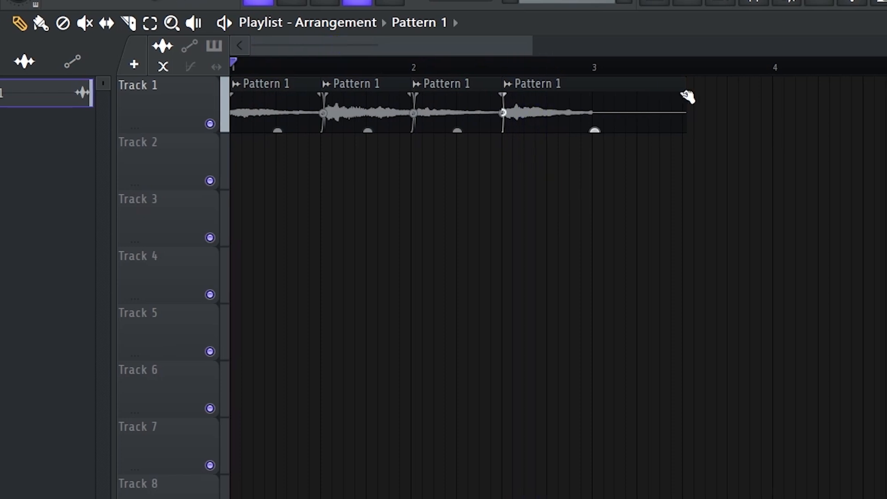
pyautogui.moveTo(600, 122); pyautogui.dragTo(585, 133)
# Step: Select the two-bar sequence of slices on Track 1 and duplicate it directly behind itself
pyautogui.scroll(3, 459, 53)
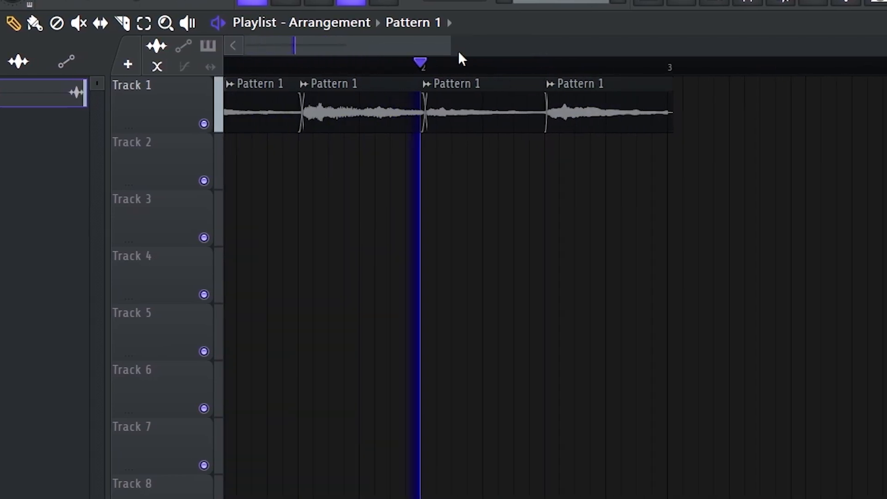
pyautogui.scroll(-2, 421, 51)
pyautogui.scroll(-2, 481, 115)
pyautogui.moveTo(481, 109); pyautogui.dragTo(69, 157)
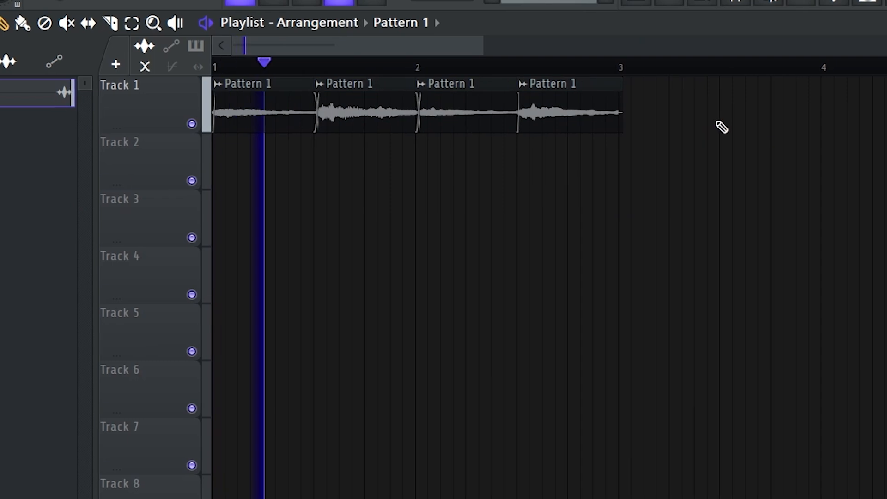
pyautogui.hotkey('ctrl', 'b')
pyautogui.scroll(-1, 521, 73)
pyautogui.keyDown('ctrl'); pyautogui.click(681, 231); pyautogui.keyUp('ctrl')
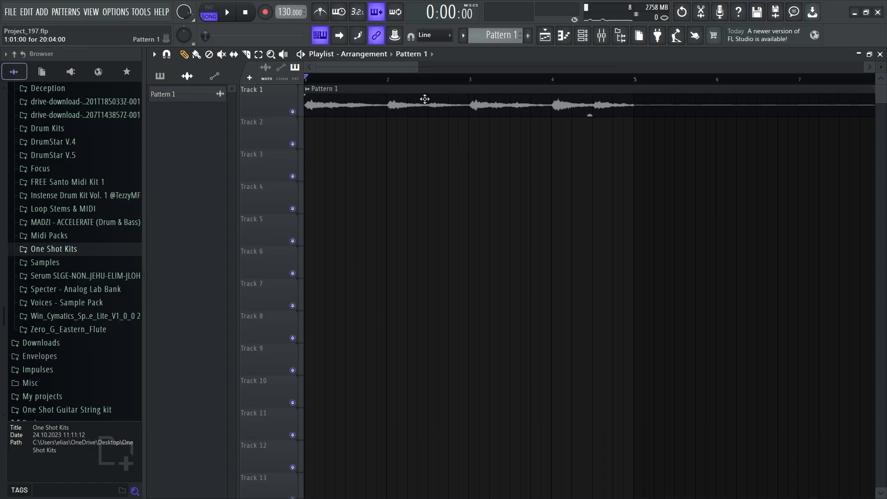
# Step: Open the channel settings of the rendered Pattern 1 audio clip on Track 1
pyautogui.doubleClick(424, 99)
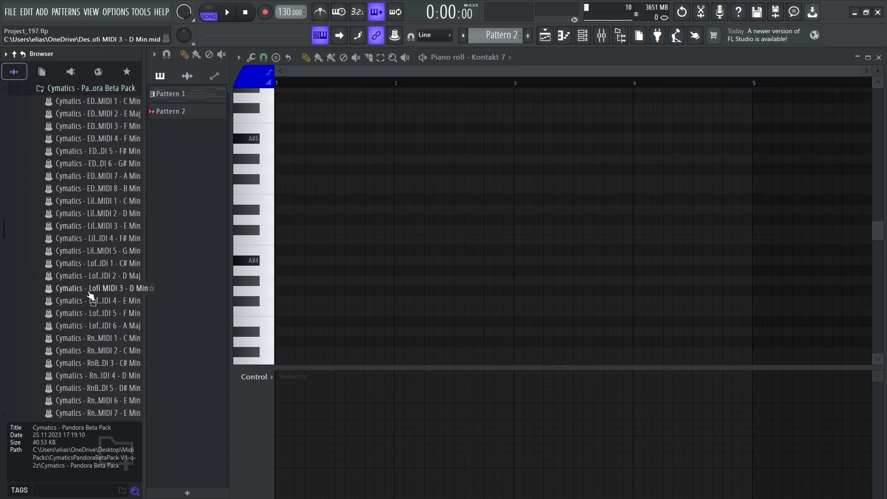
# Step: Load the Cymatics RnB MIDI 1 - C Min file into Pattern 2's Kontakt 7 piano roll and play it back
pyautogui.scroll(2, 97, 318)
pyautogui.moveTo(272, 318); pyautogui.dragTo(287, 314)
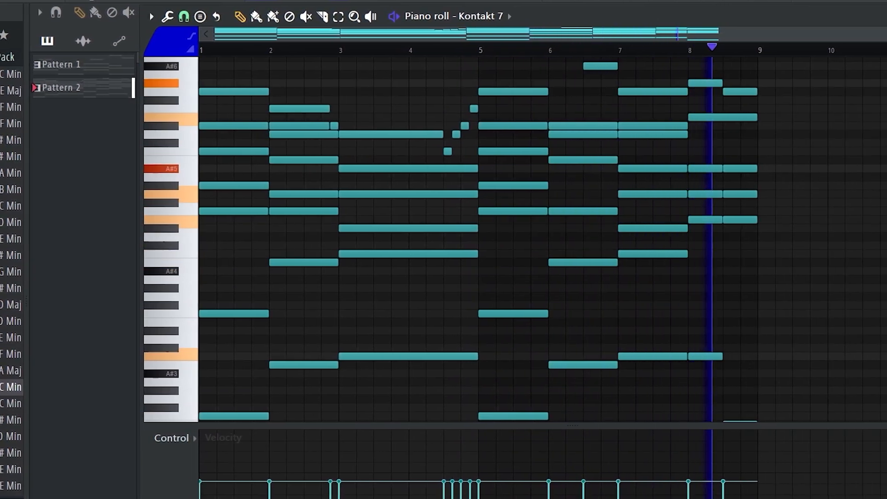
pyautogui.press('space')
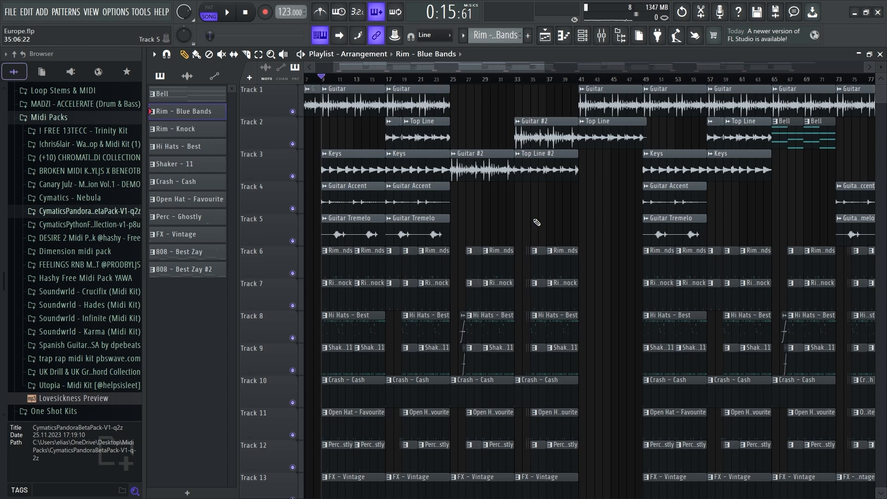
# Step: In the Europe project, solo Track 6 and render the Hi Hats - Best pattern to an audio clip
pyautogui.scroll(8, 475, 80)
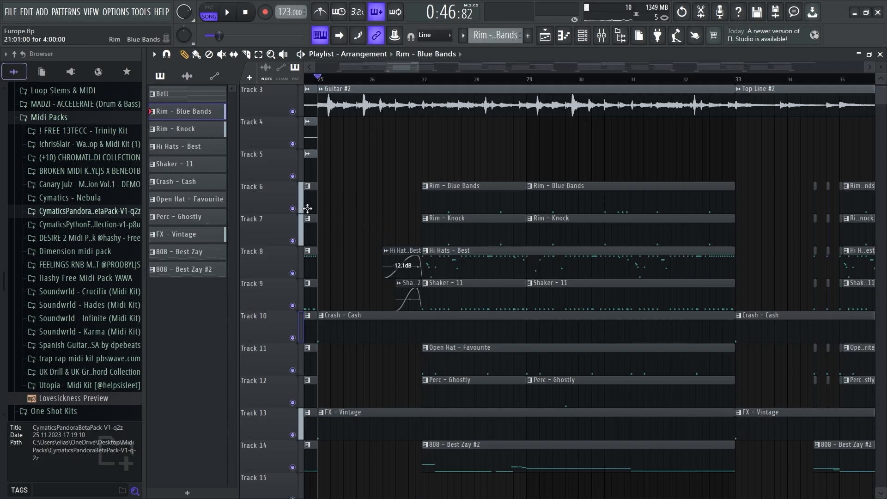
pyautogui.rightClick(293, 208)
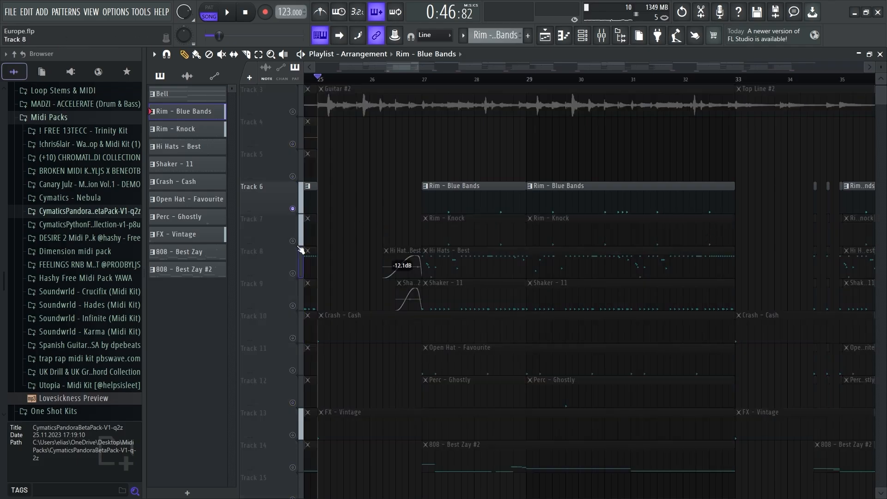
pyautogui.rightClick(207, 152)
pyautogui.click(251, 342)
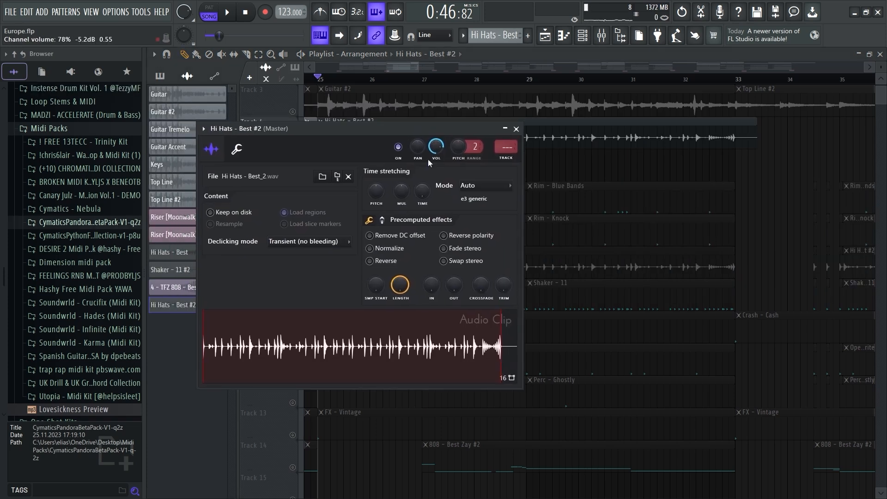
# Step: Audition the Hi Hats - Best #2 clip and place a one-bar slice with a fade-in and fade-out at bar 26 on Track 8
pyautogui.press('space')
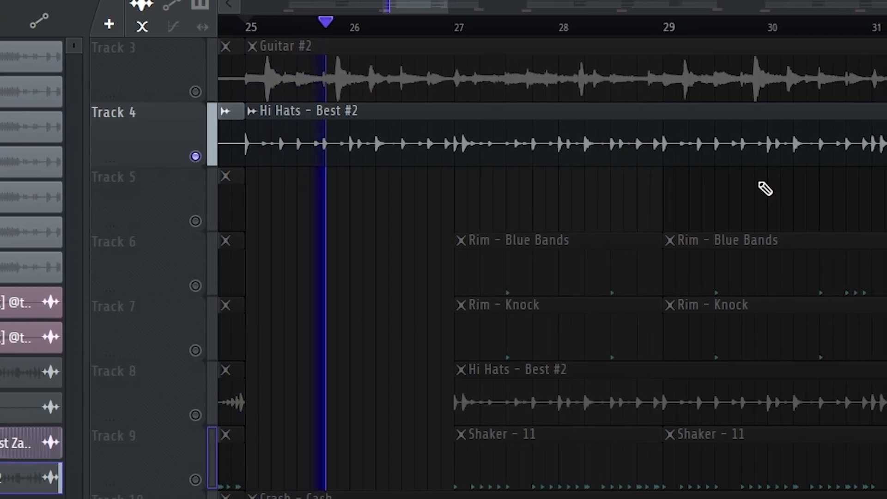
pyautogui.press('space')
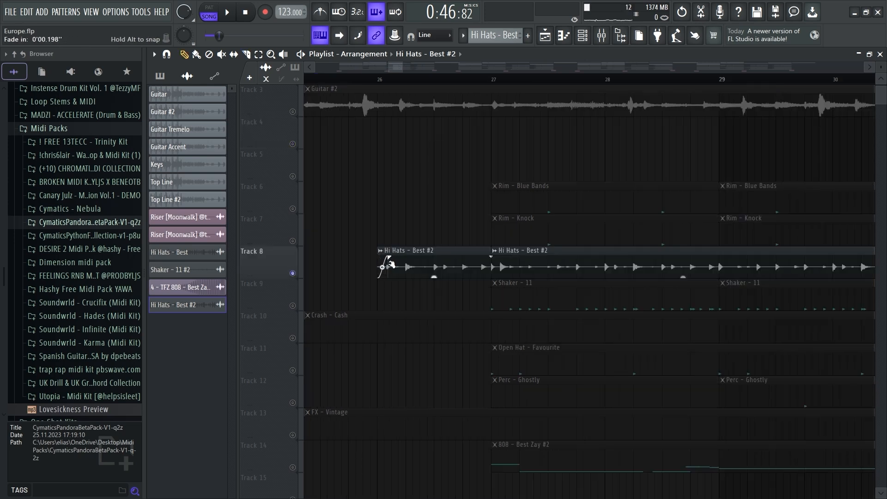
pyautogui.press('space')
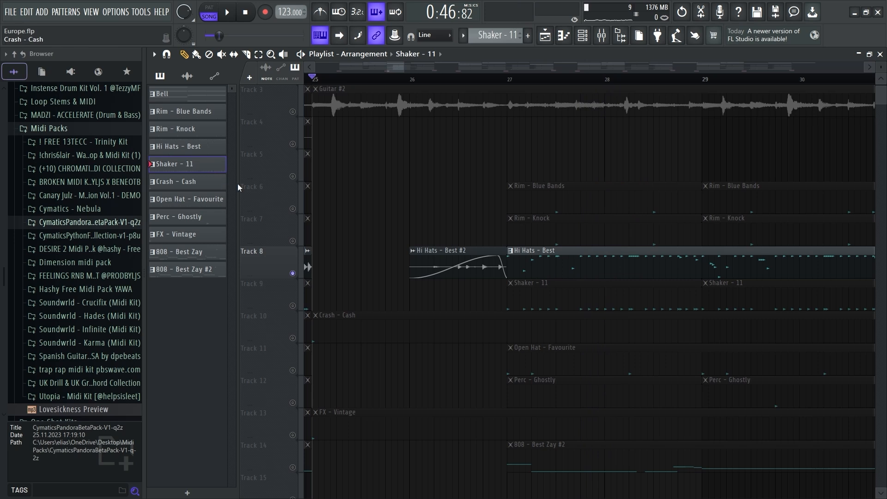
# Step: Render Shaker - 11 to audio, place a half-bar faded slice directly before bar 27 on Track 9, and play the transition
pyautogui.rightClick(177, 168)
pyautogui.click(222, 362)
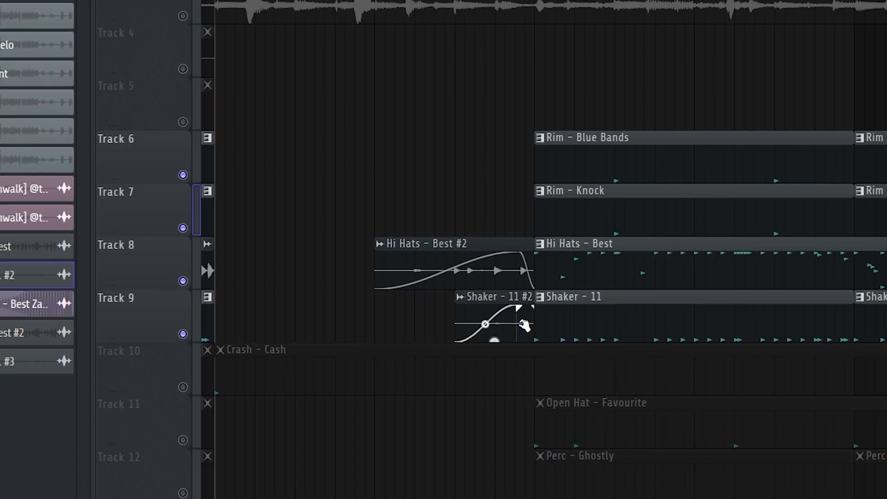
pyautogui.press('space')
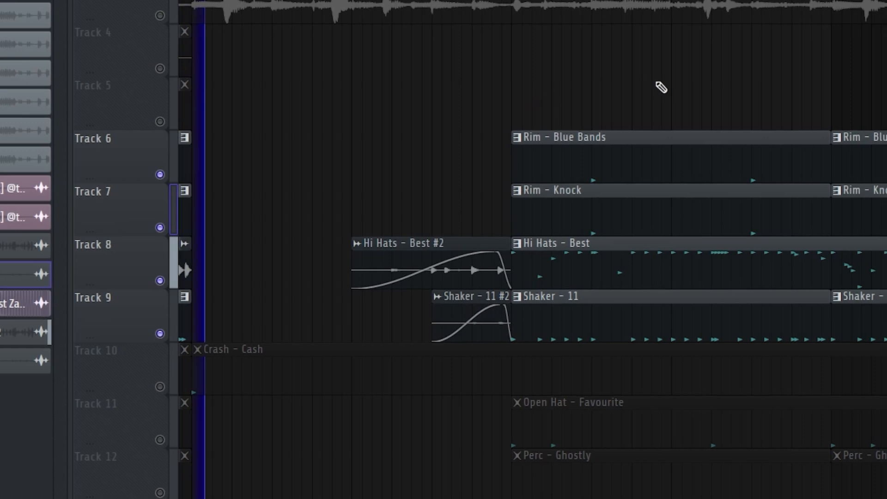